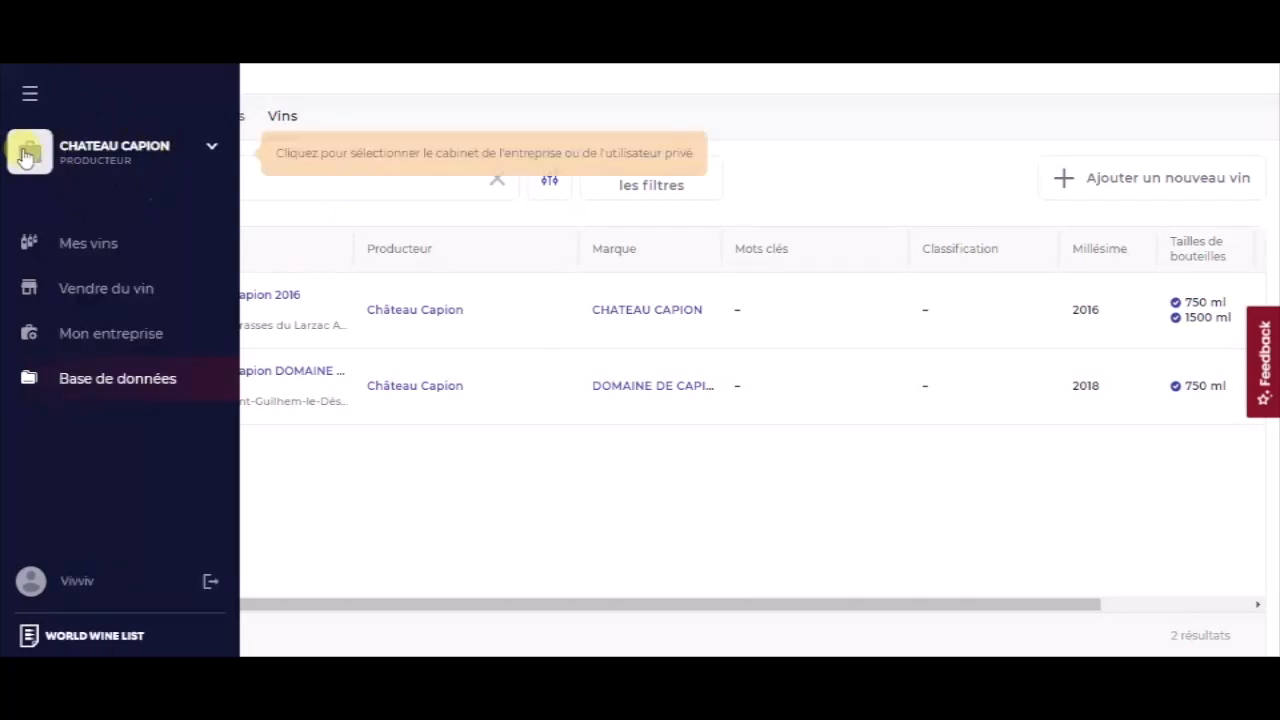
- Open the wine sales section and search the existing offers for Château Capion 2016
click(85, 298)
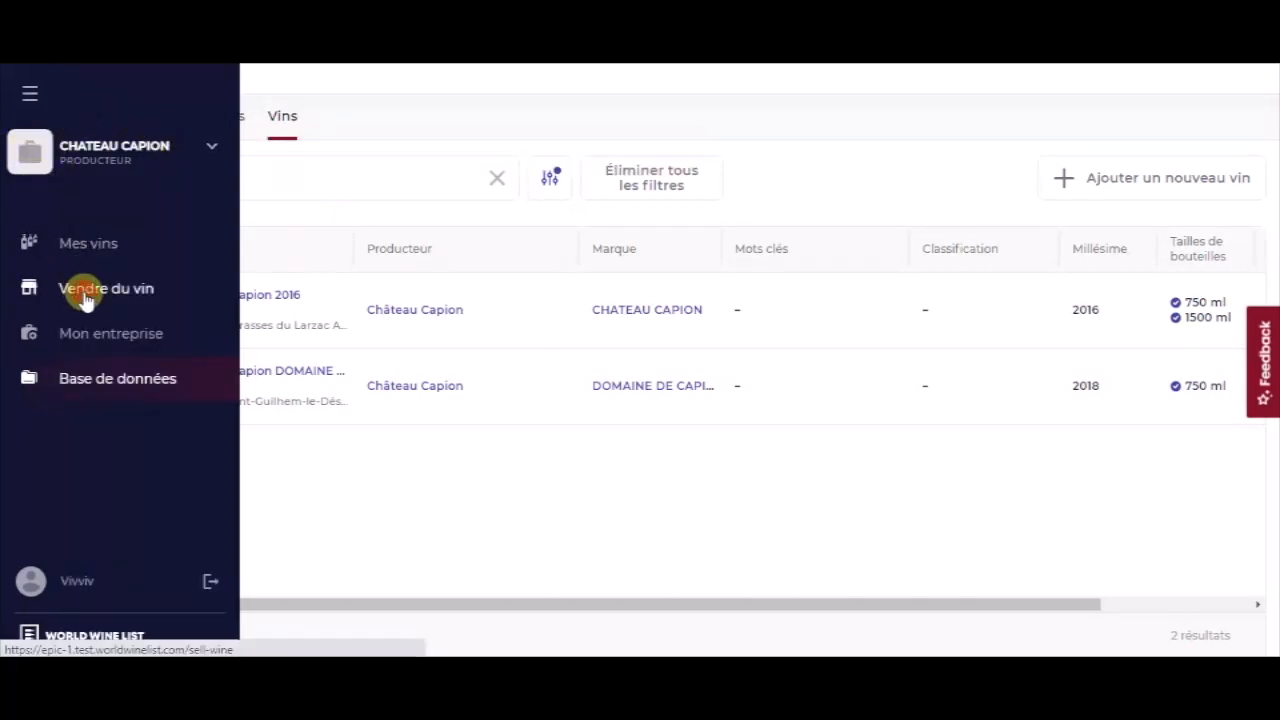
click(193, 176)
text(CHATEAU CAPION 2016)
click(190, 234)
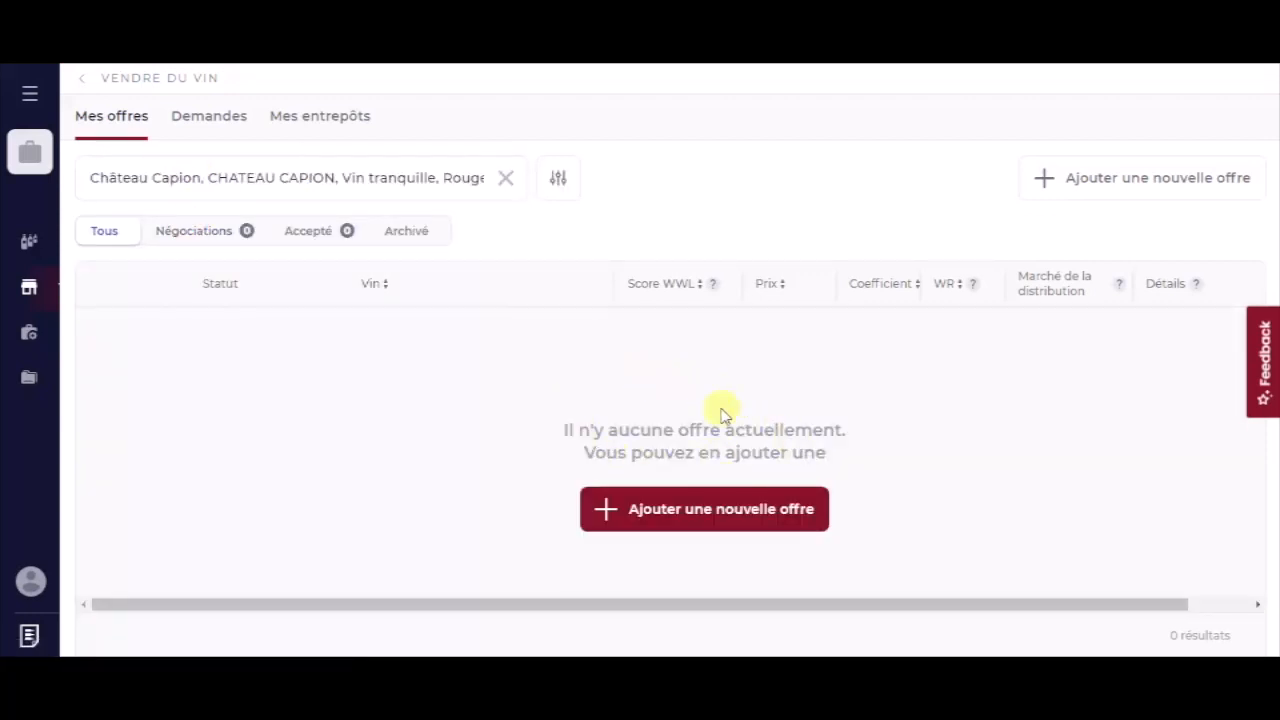
- Start a new offer and choose Château Capion 2016 as its wine
click(684, 515)
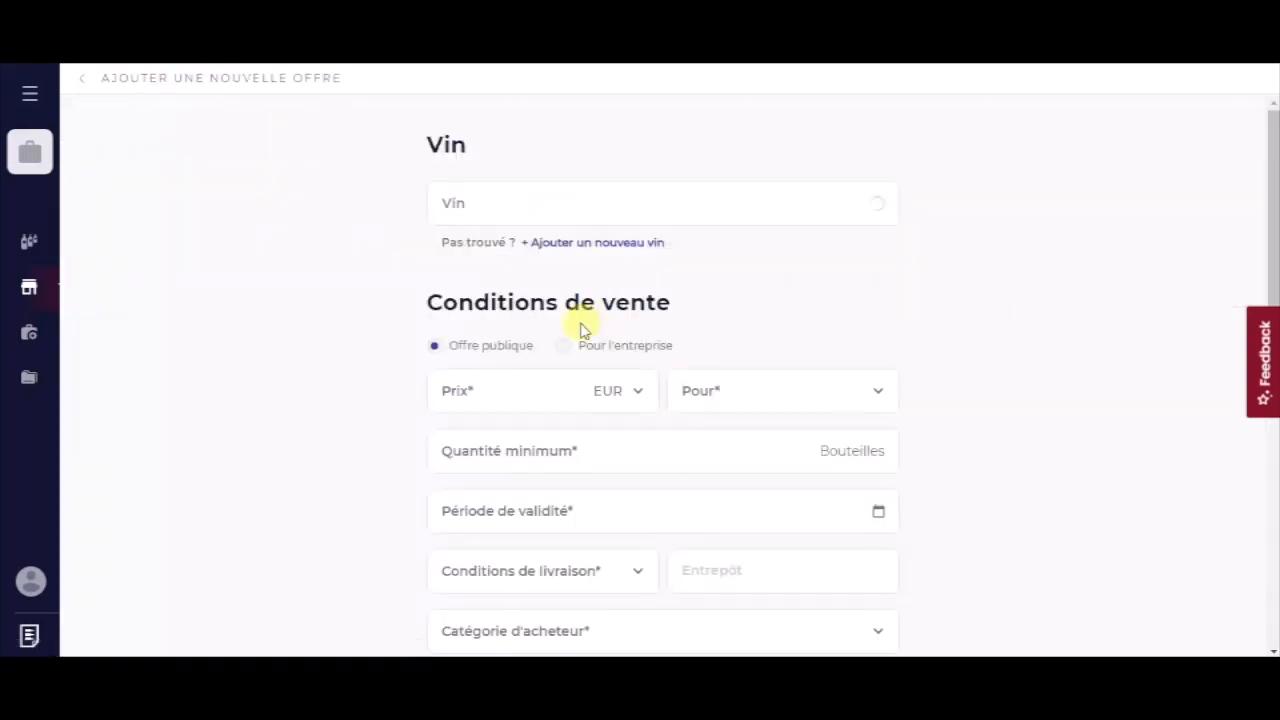
click(479, 215)
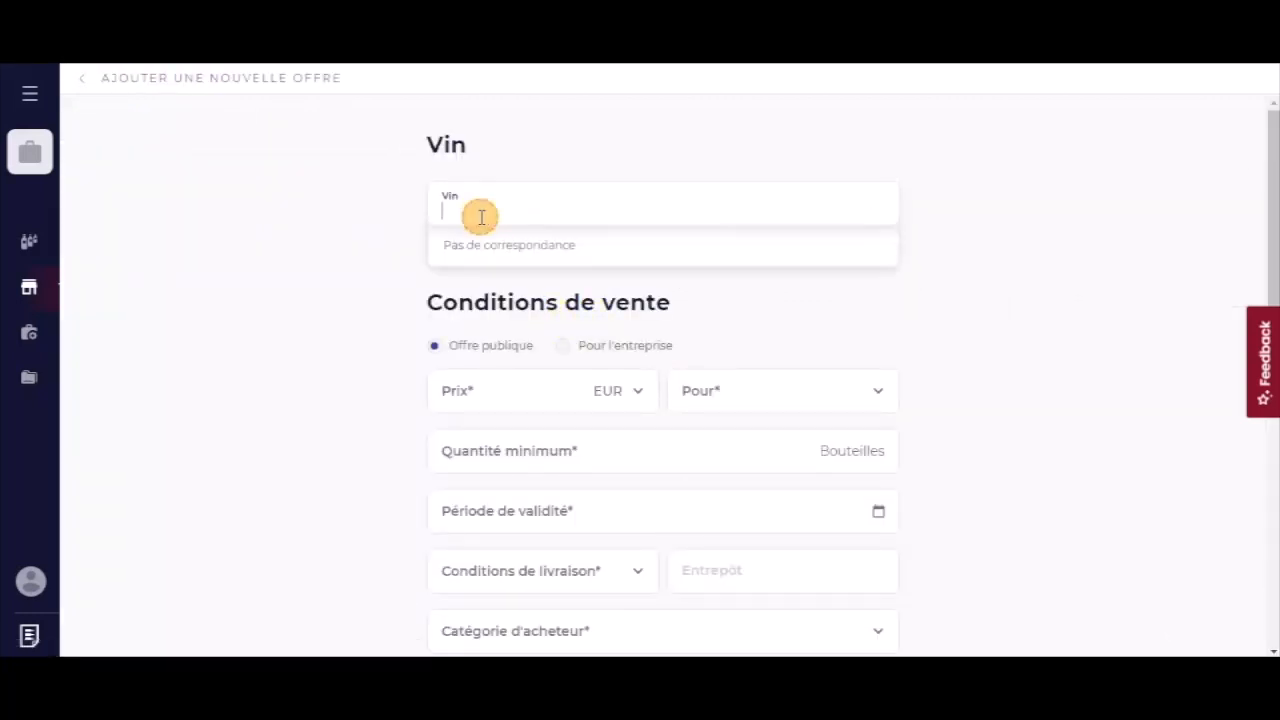
text(CHATEAU CAPION 2016)
click(491, 252)
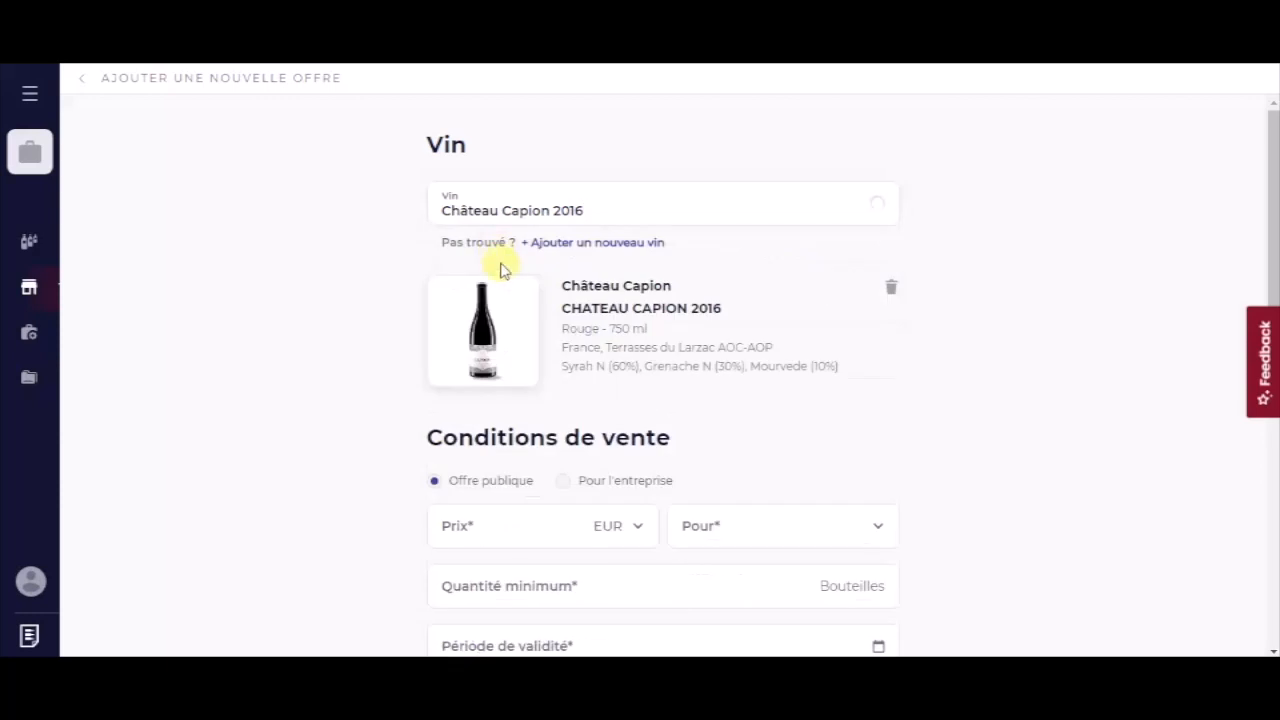
click(560, 243)
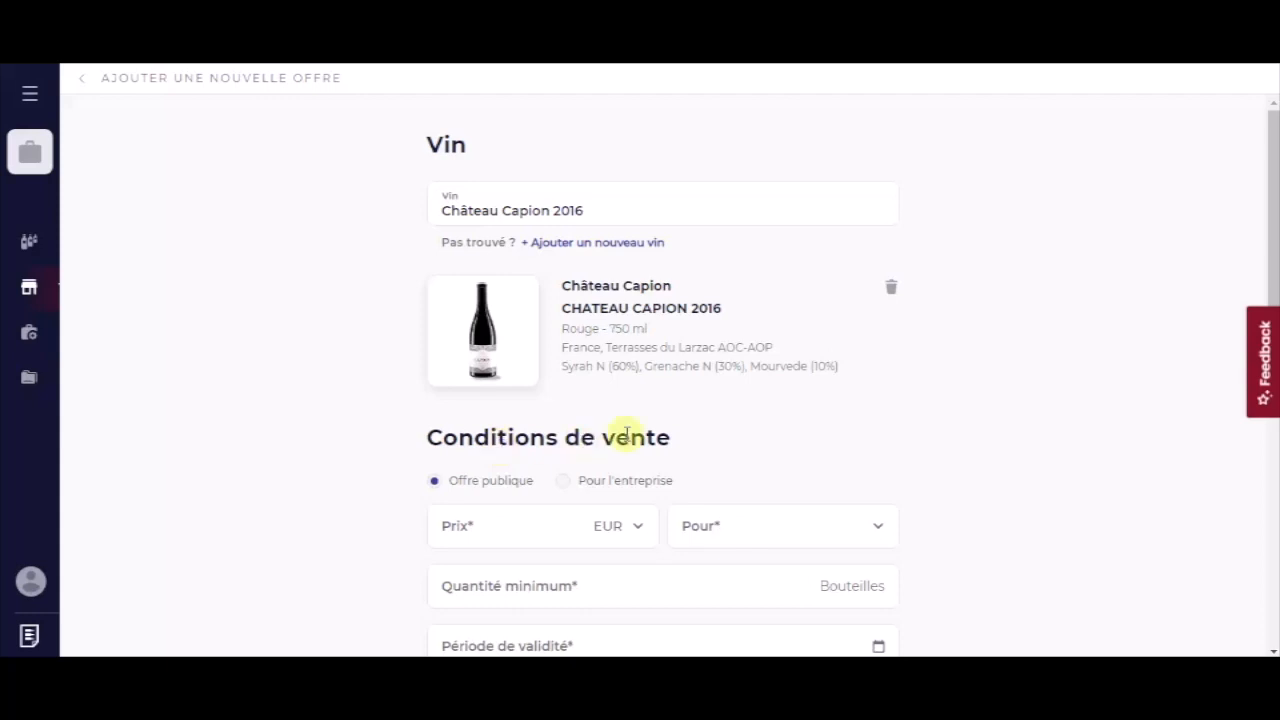
- Make the offer a company-specific one (Pour l'entreprise) with OSTERIA FRANCESCANA as the buyer
click(565, 482)
scroll(566, 485, down, 4)
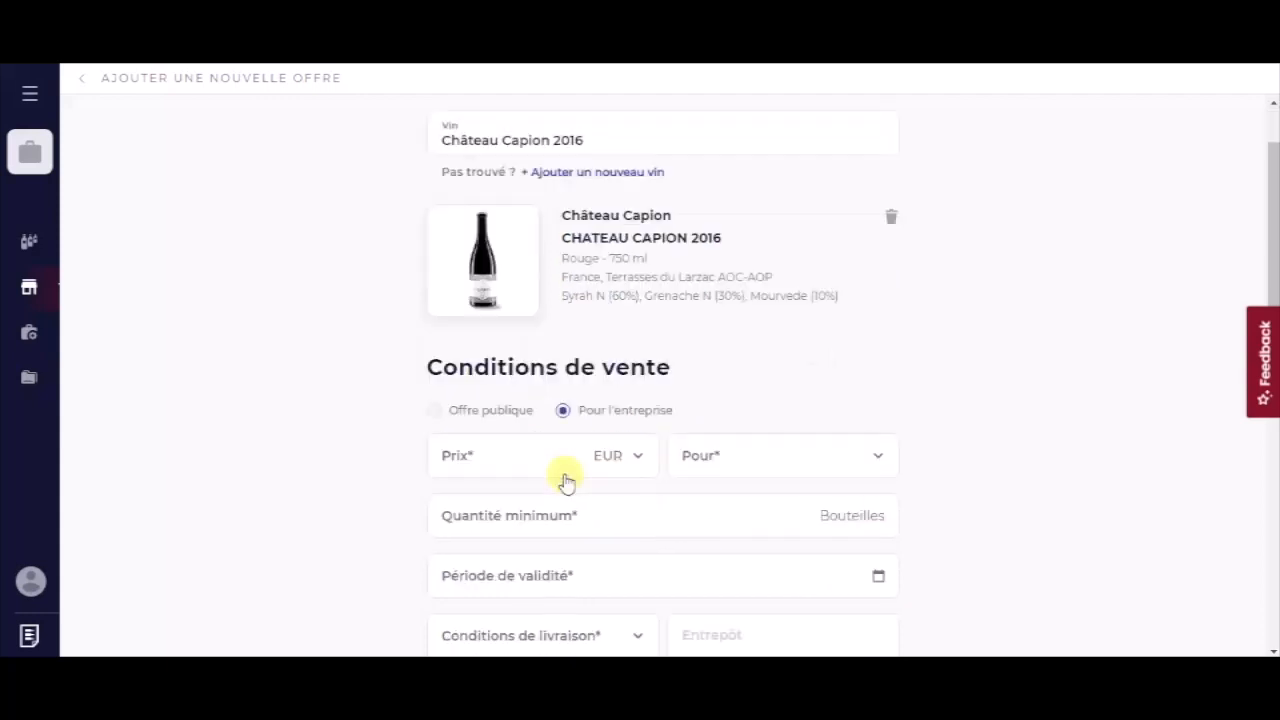
click(528, 398)
text(OSTERIA FRANCESCANA)
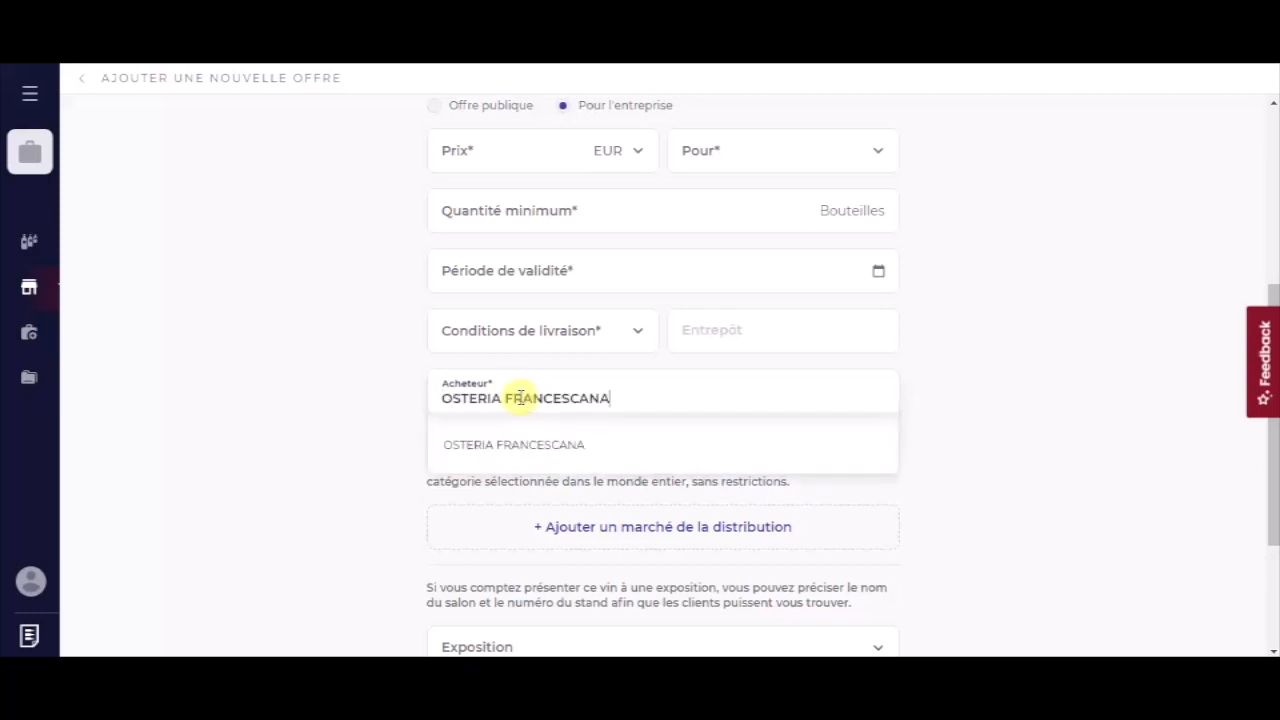
click(516, 440)
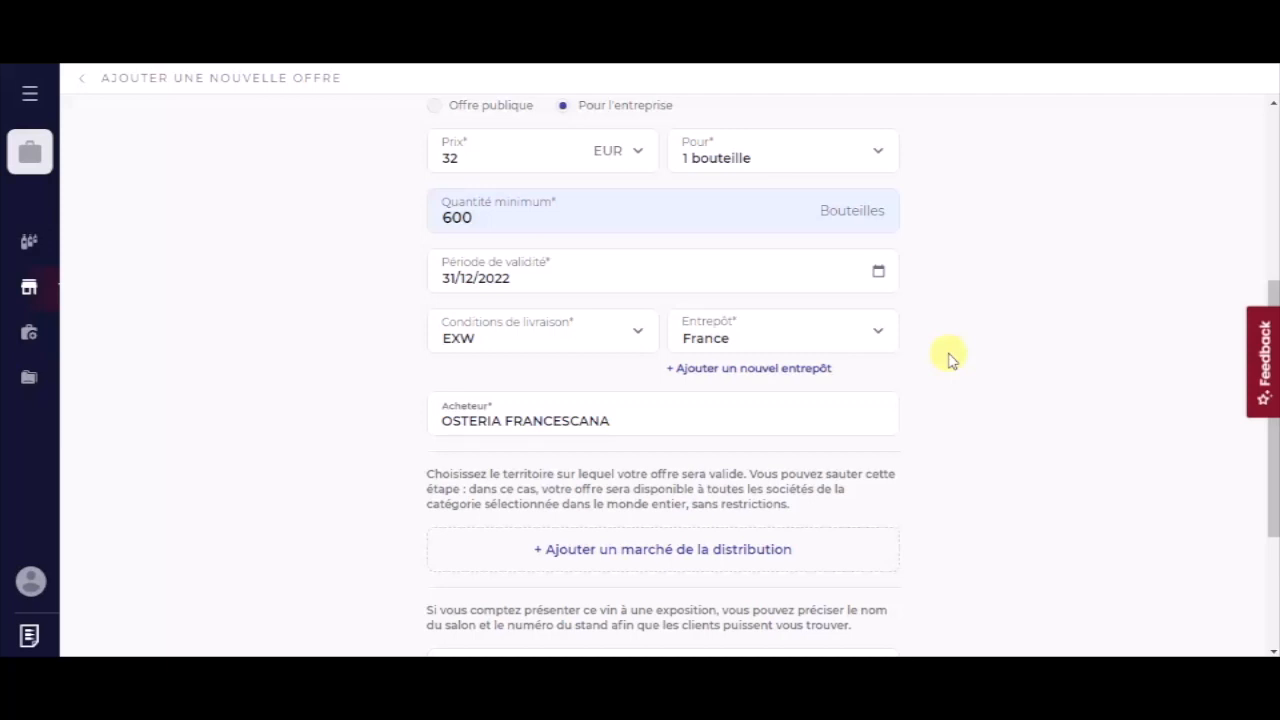
- Check where a new warehouse can be added, from the offer form and from the Mes entrepôts list
click(795, 368)
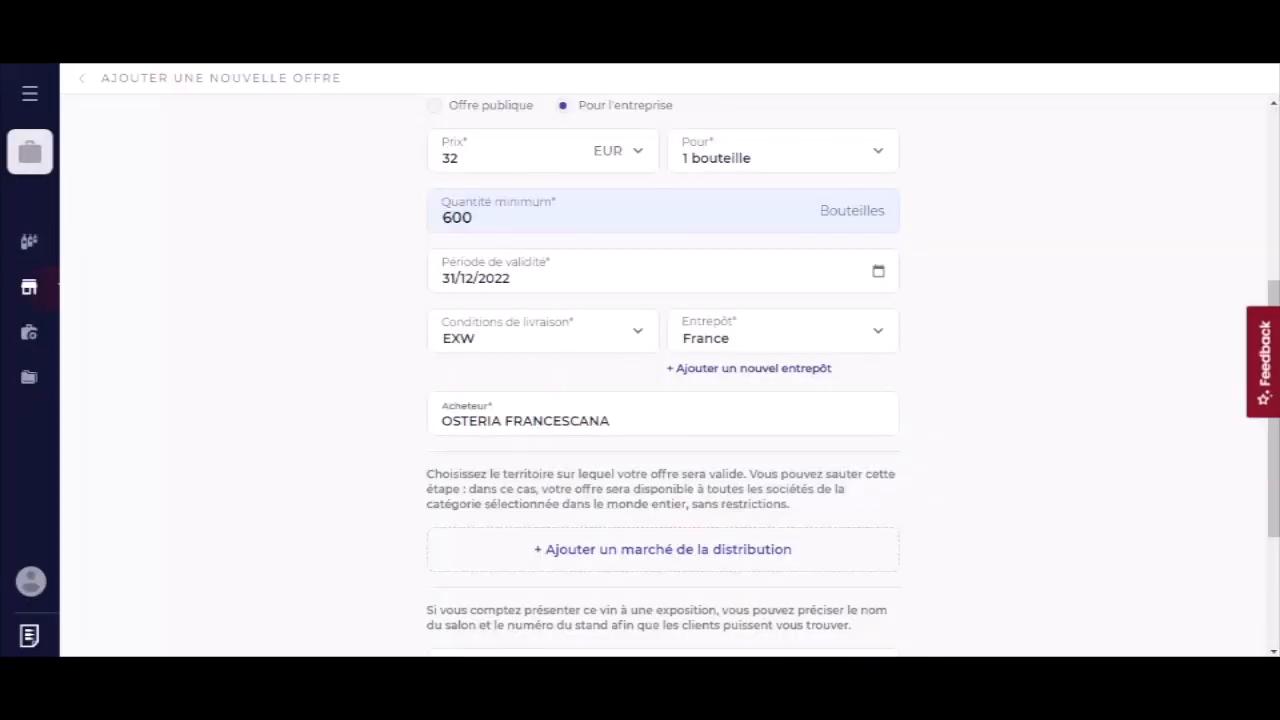
mouse_move(37, 286)
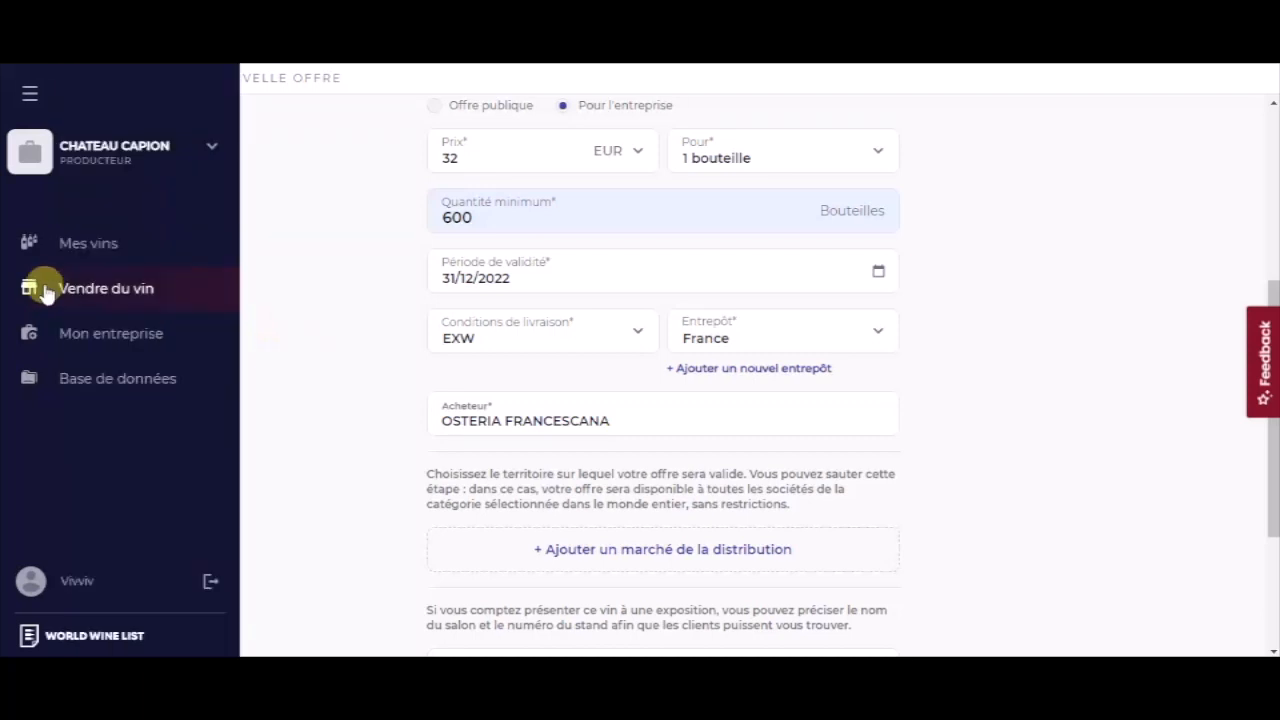
click(44, 290)
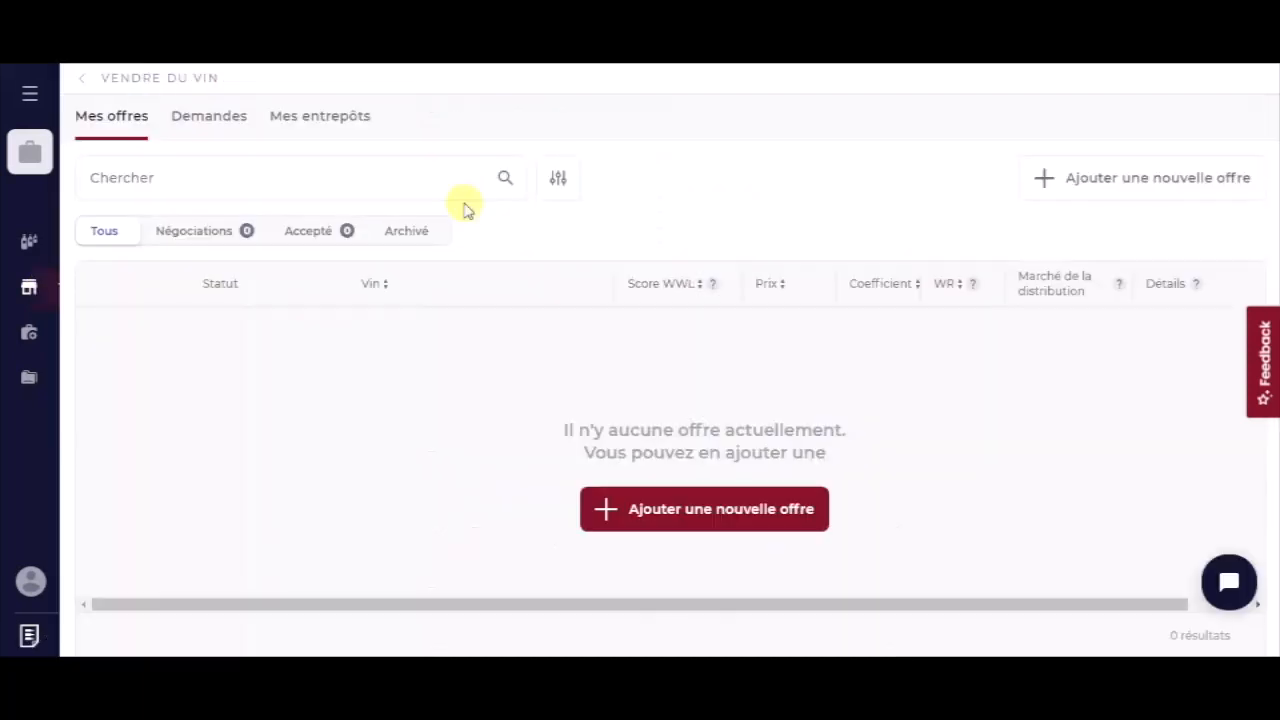
click(309, 117)
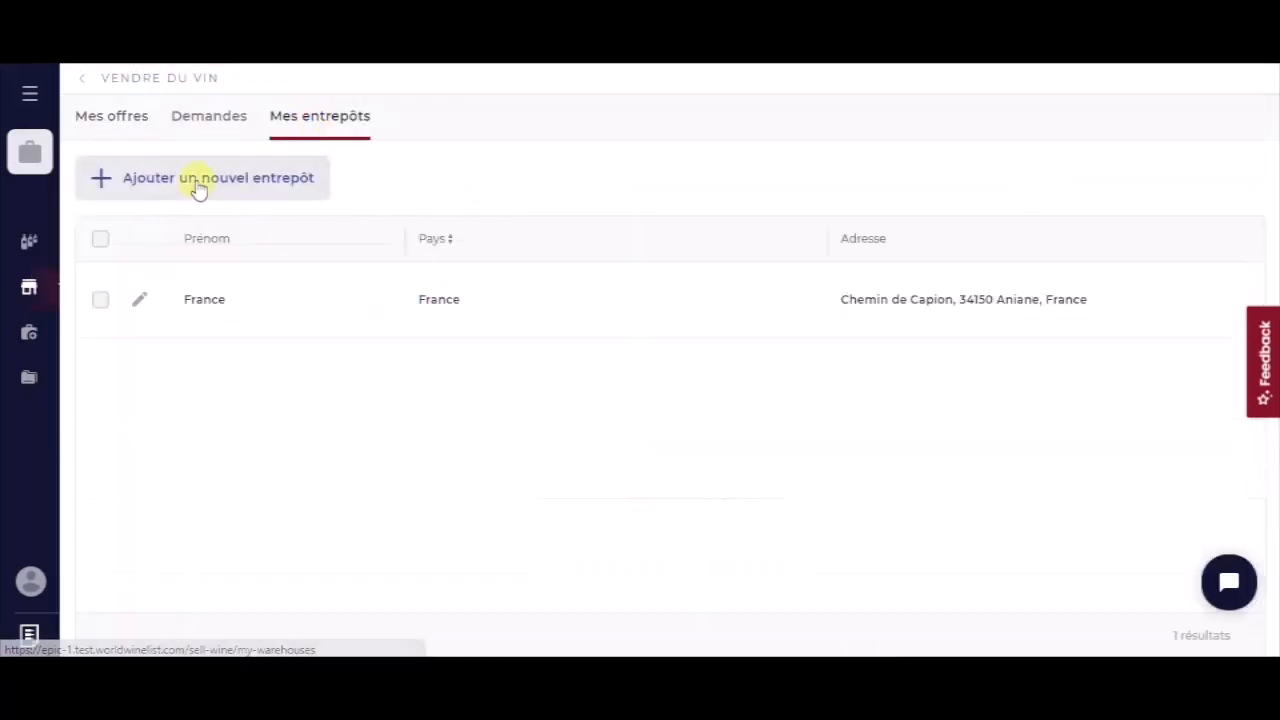
click(199, 190)
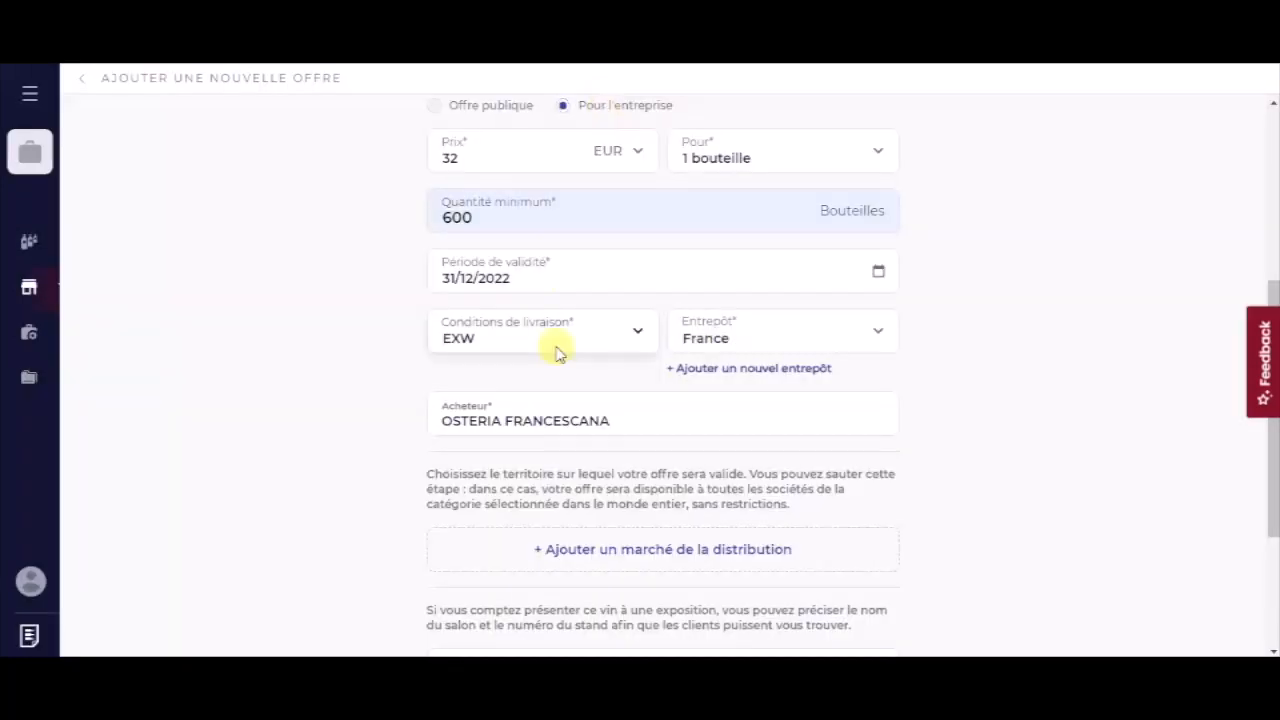
- Try out distribution market territories with Italie and an excluded Australie, and cancel the selection
click(590, 548)
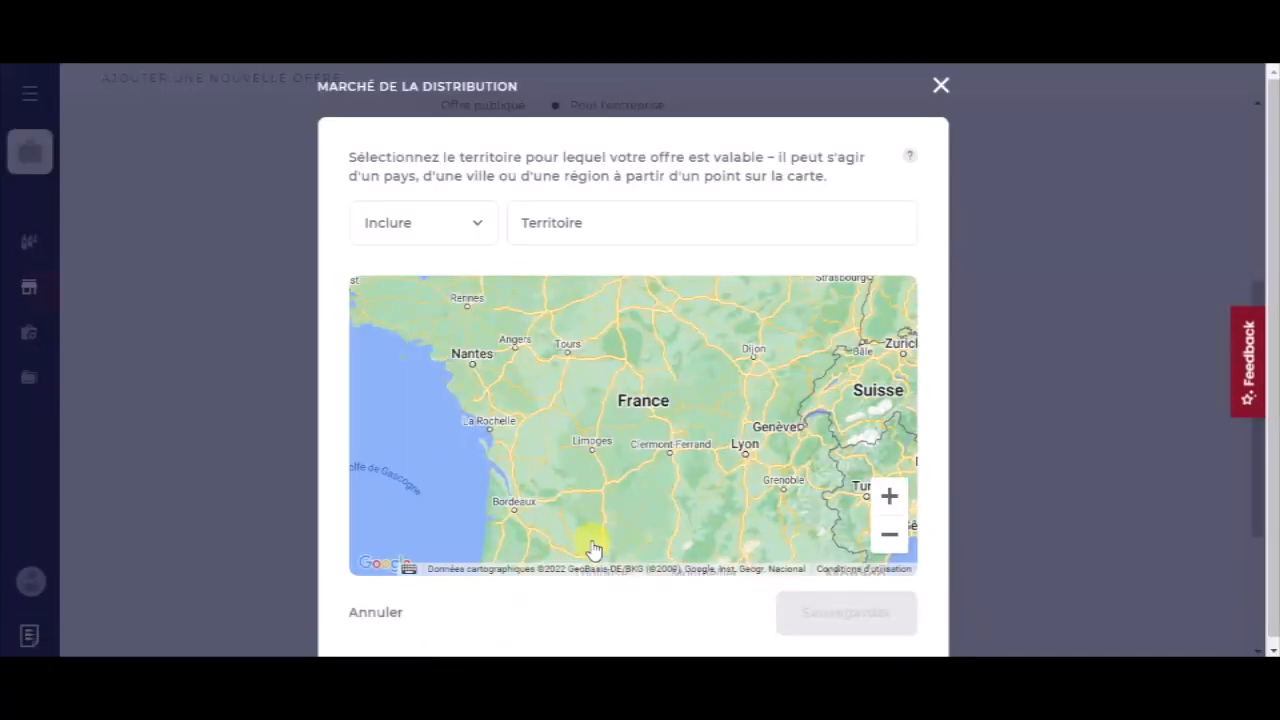
click(580, 207)
text(Italie)
click(563, 277)
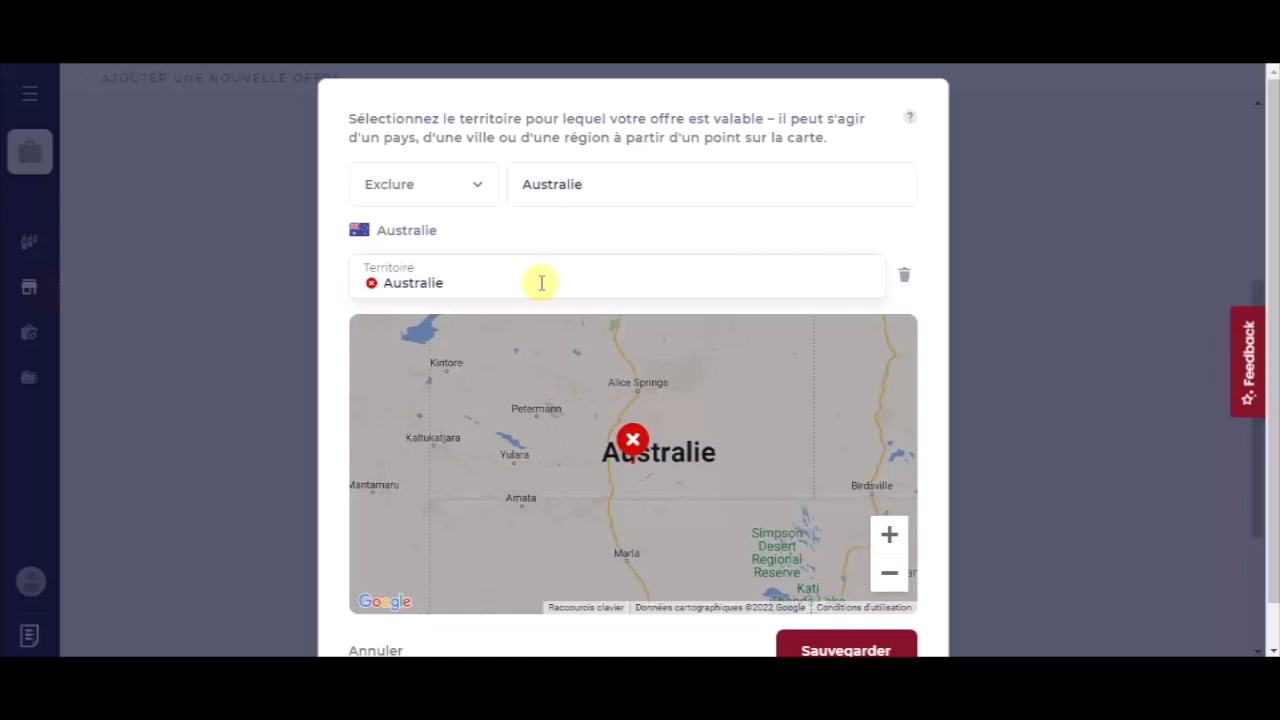
scroll(586, 337, down, 4)
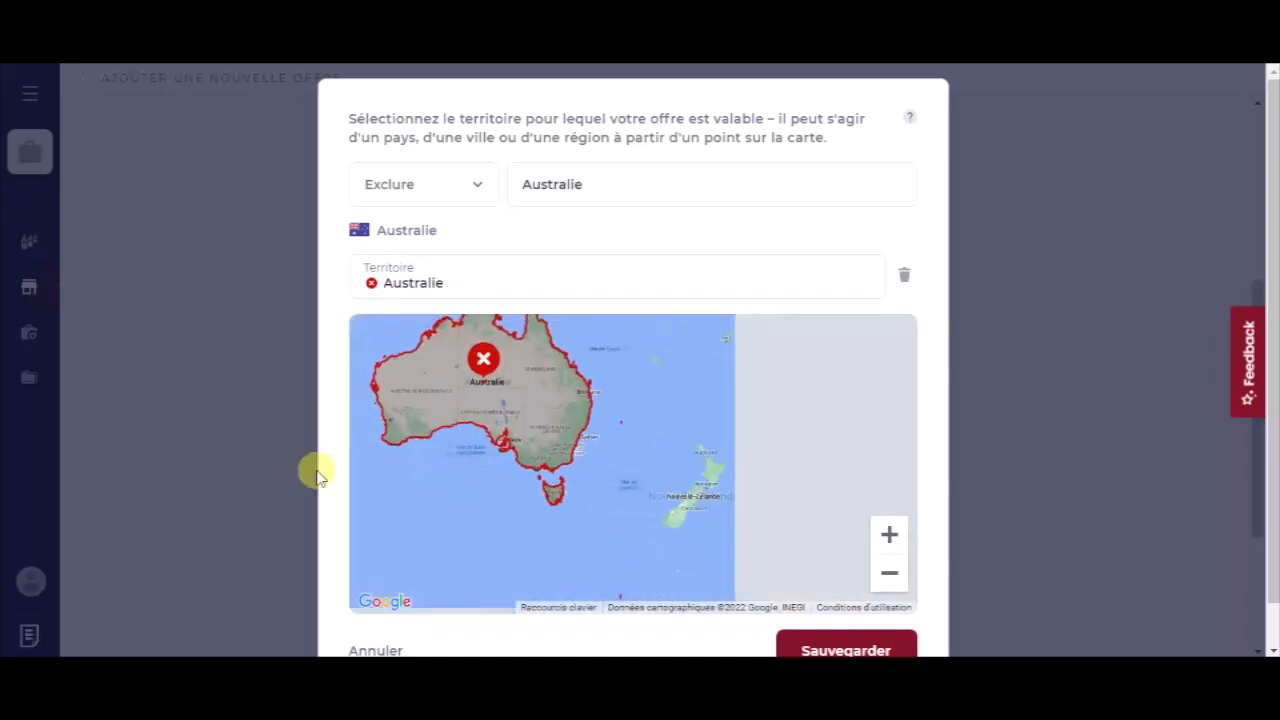
scroll(325, 500, down, 1)
click(377, 598)
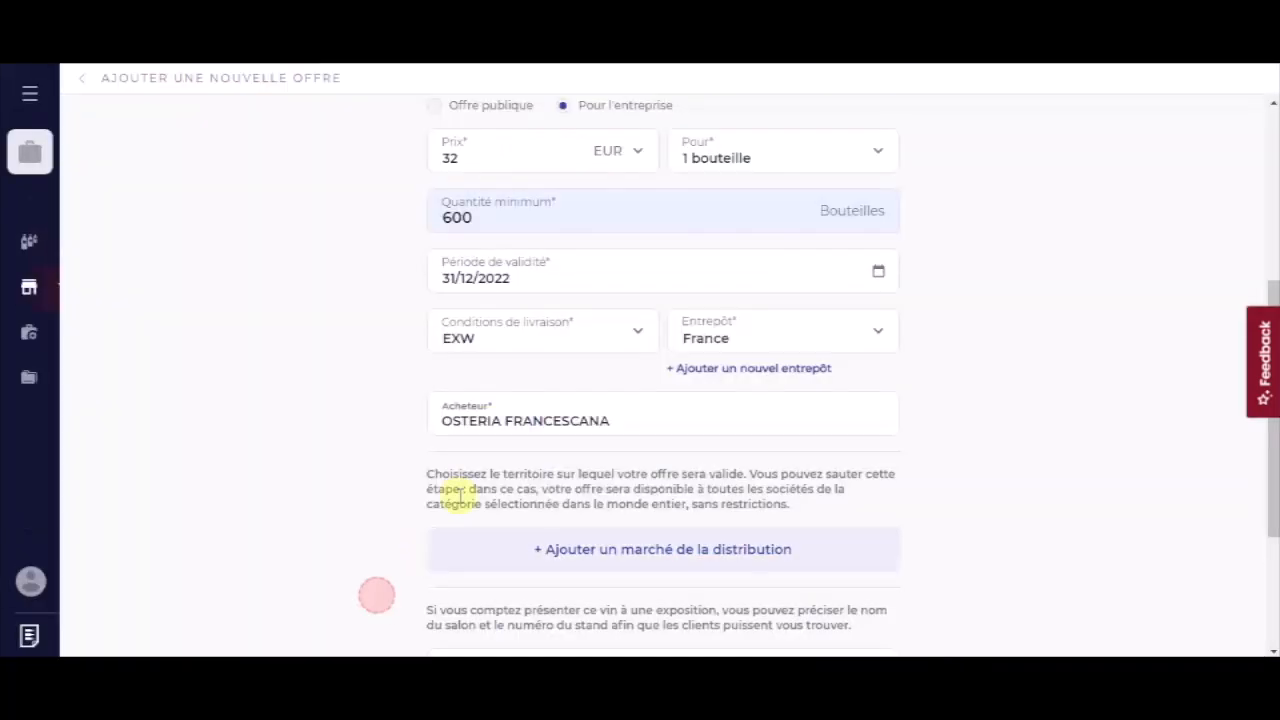
- Set the exhibition to Oxford Wine Festival 2022 with stand 12545 and publish the offer
scroll(518, 360, down, 3)
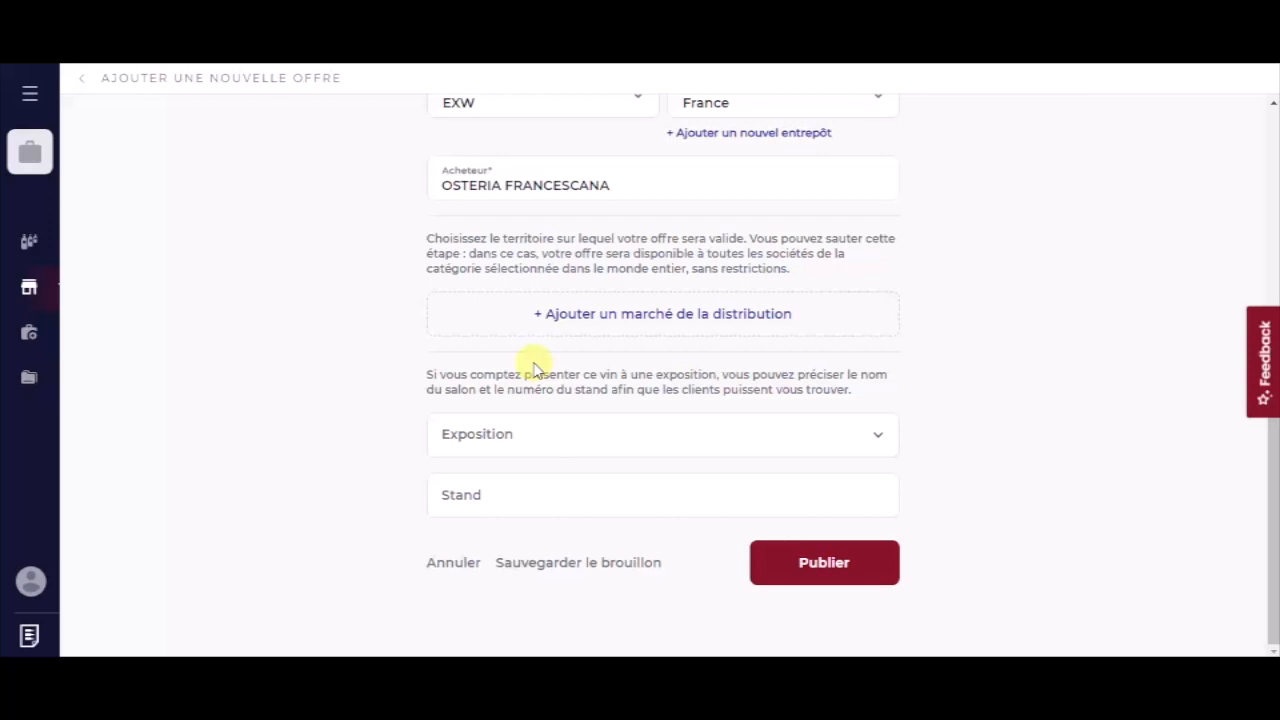
click(506, 433)
click(496, 487)
click(494, 491)
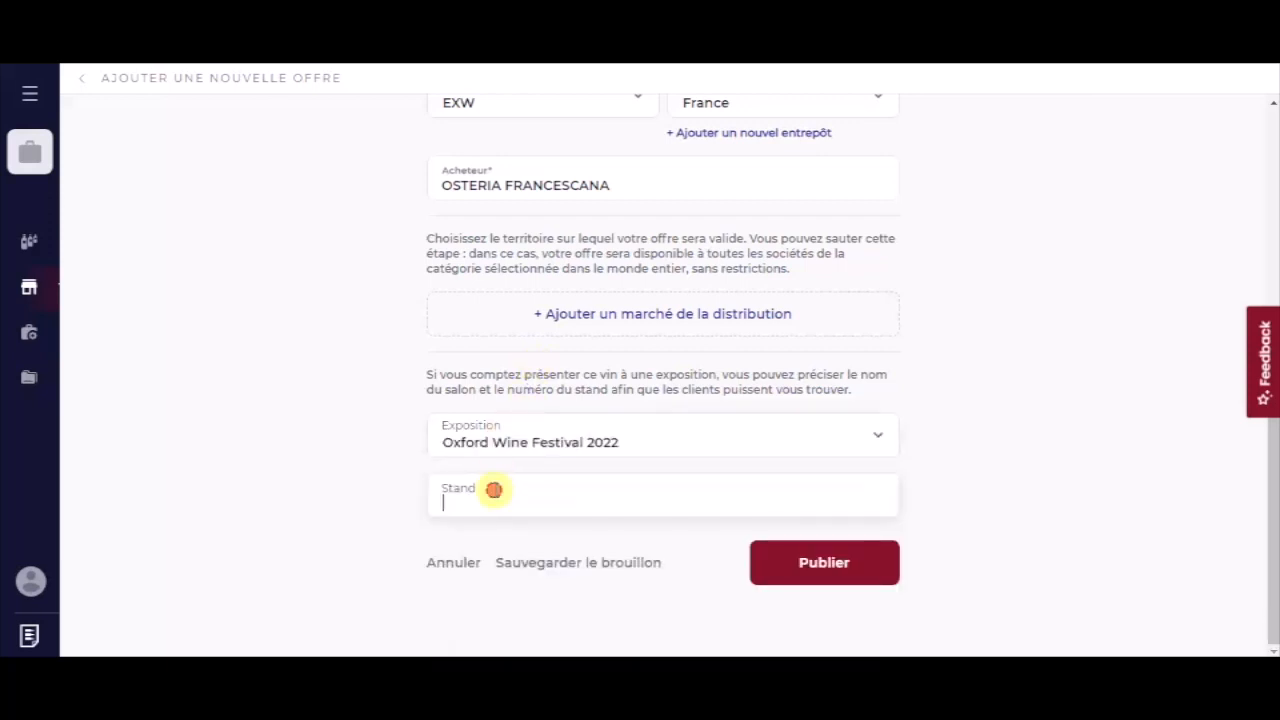
text(12545)
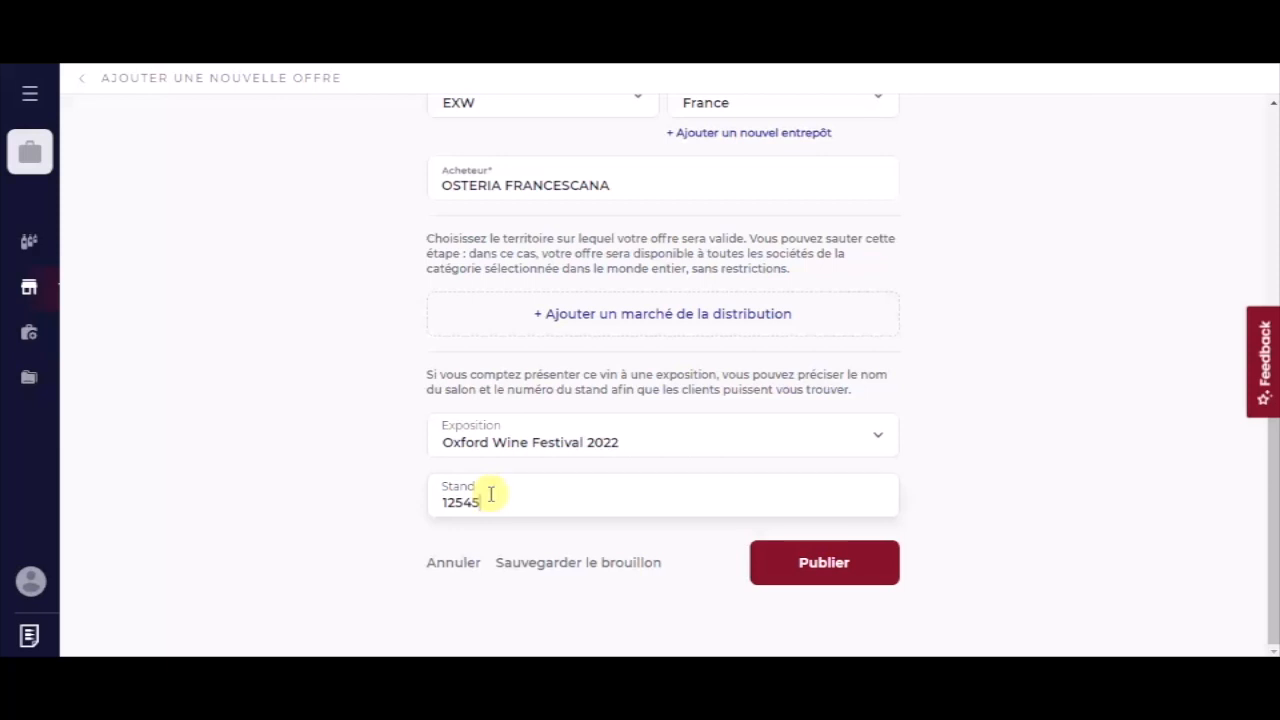
click(846, 566)
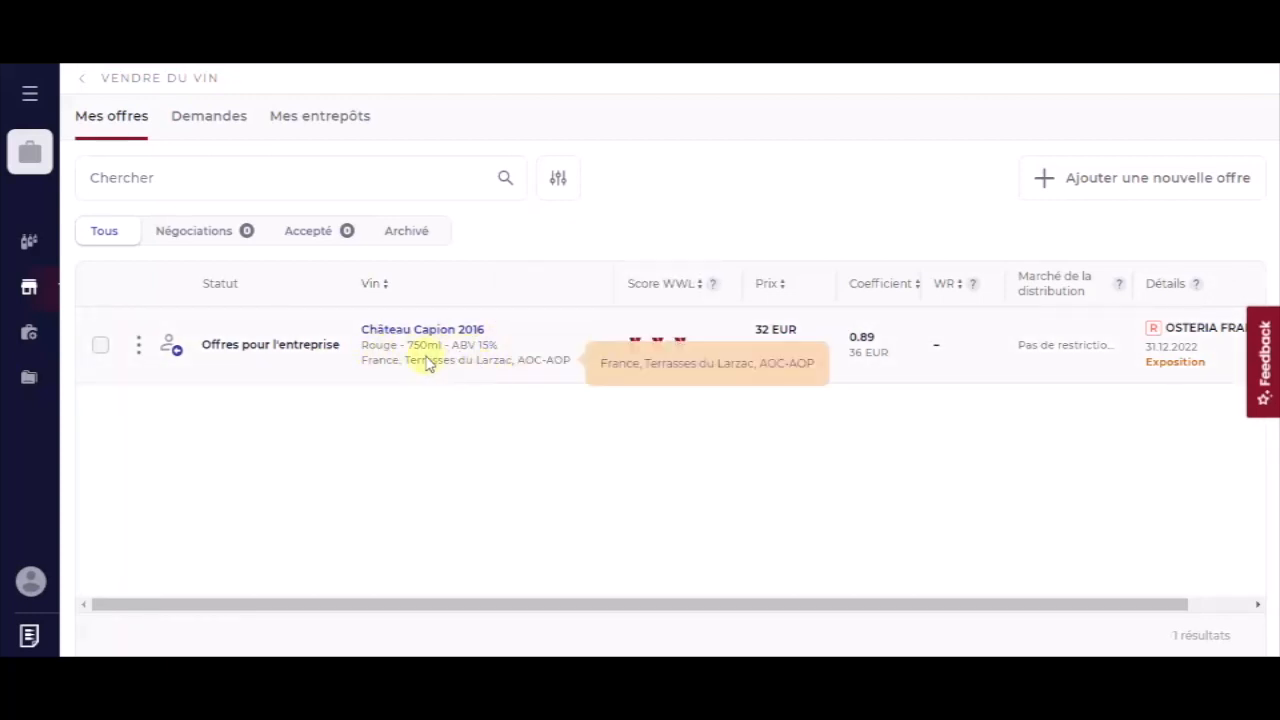
- Set the second Château Capion 2016 offer's minimum quantity to 550 bottles and delivery terms to FAS, and publish it
mouse_move(436, 330)
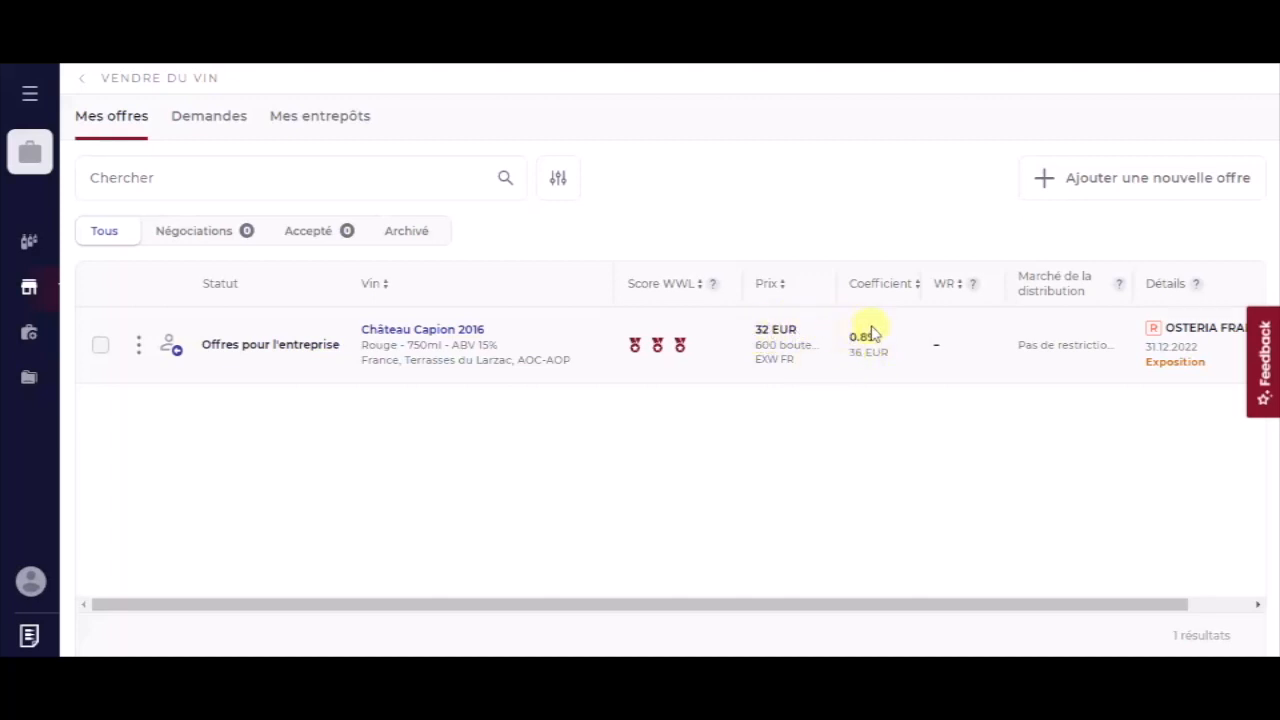
mouse_move(921, 288)
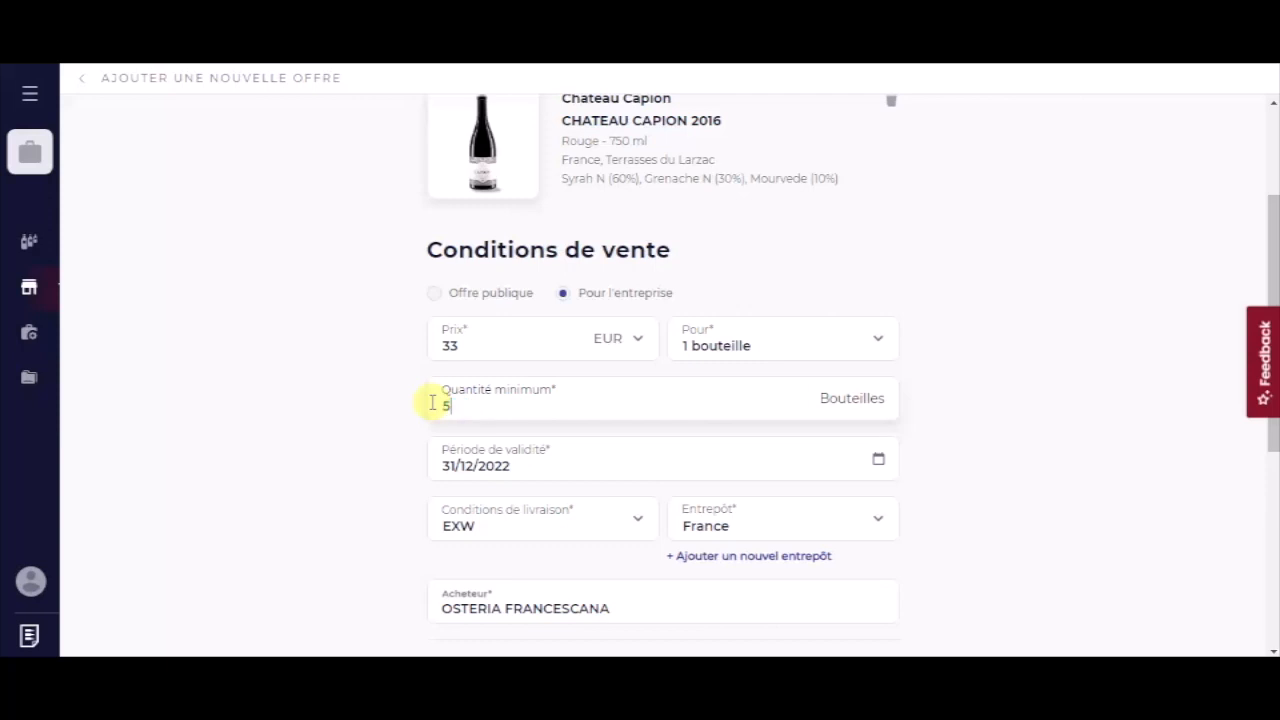
text(50)
scroll(490, 380, down, 2)
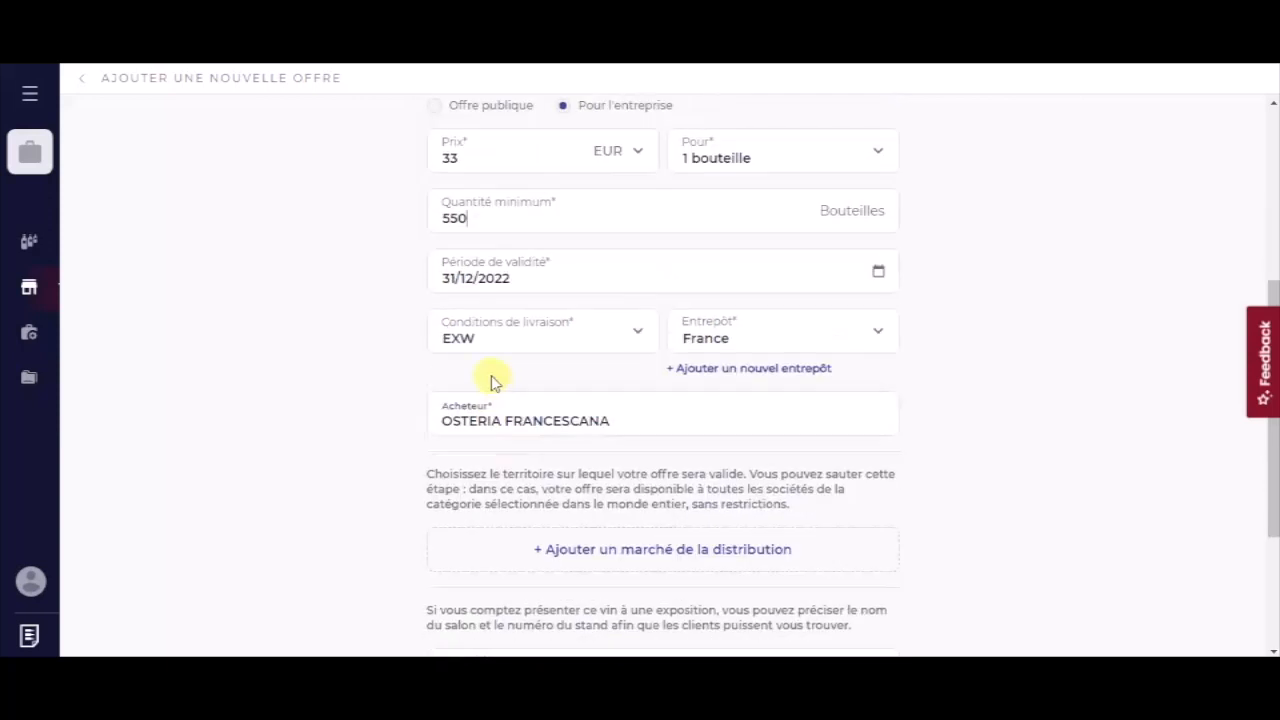
click(471, 329)
click(477, 457)
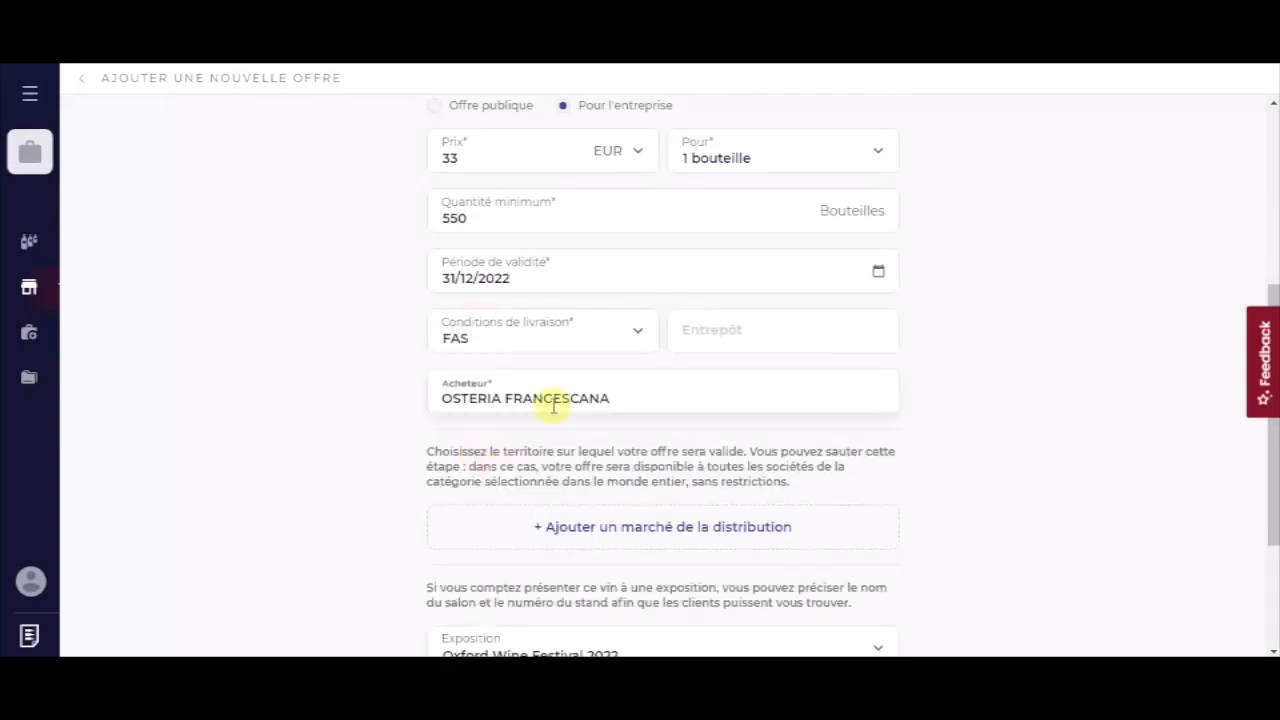
scroll(553, 405, down, 3)
click(785, 558)
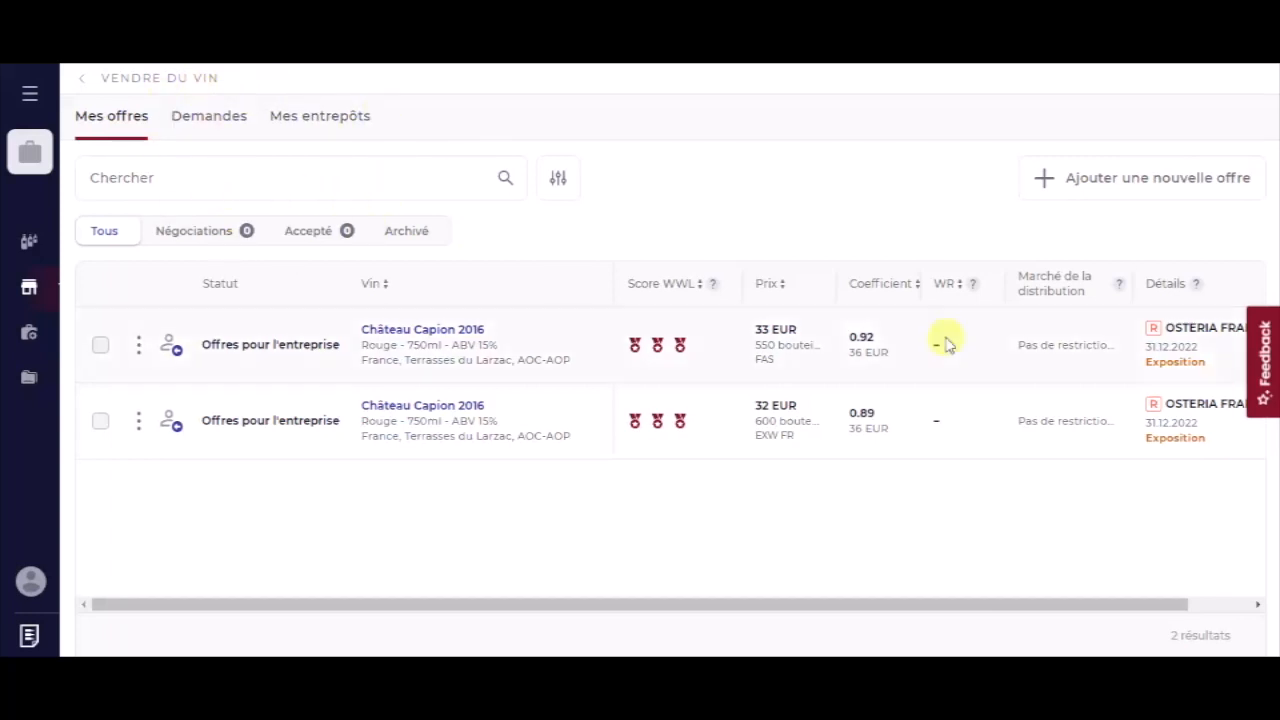
- View the available feedback options and close them
click(1262, 368)
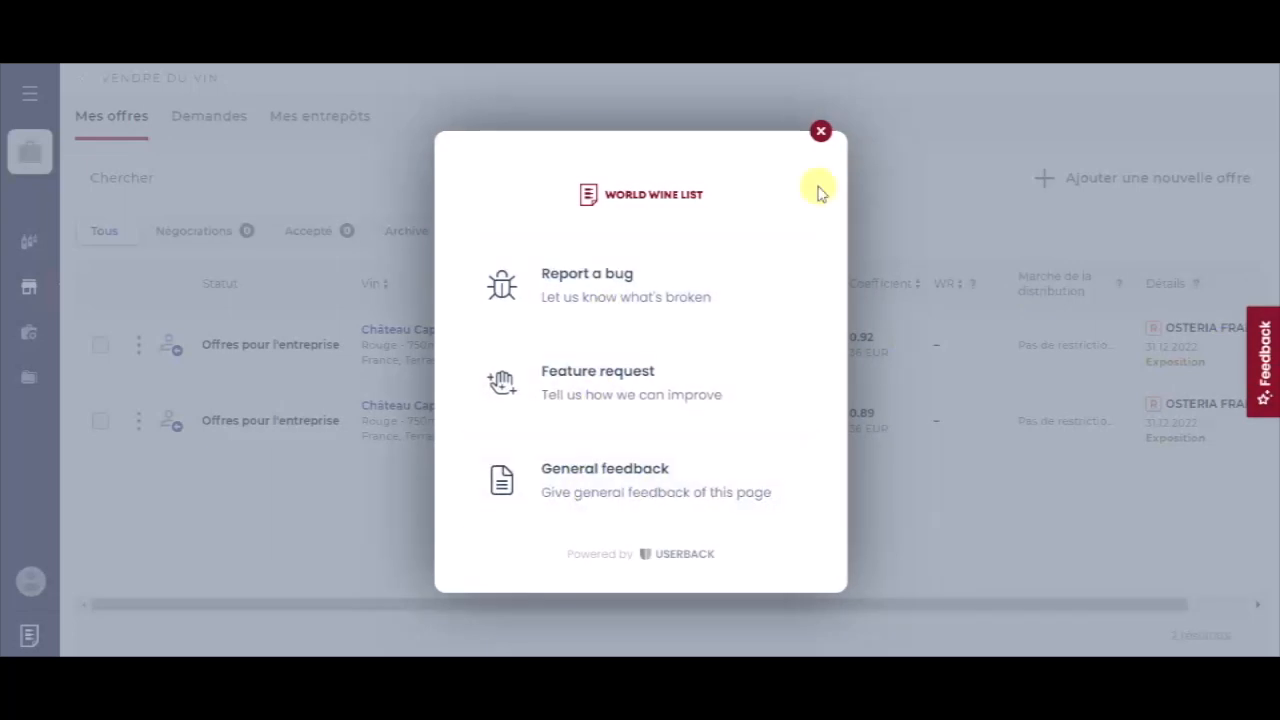
click(820, 132)
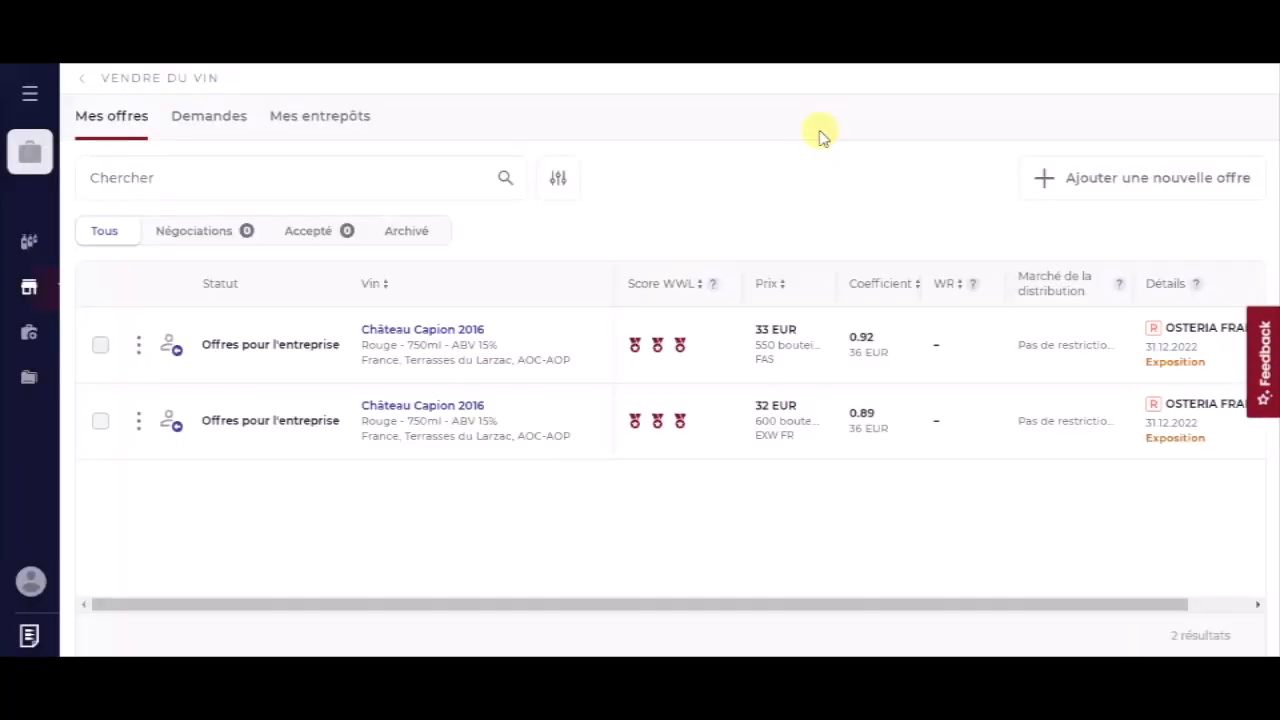